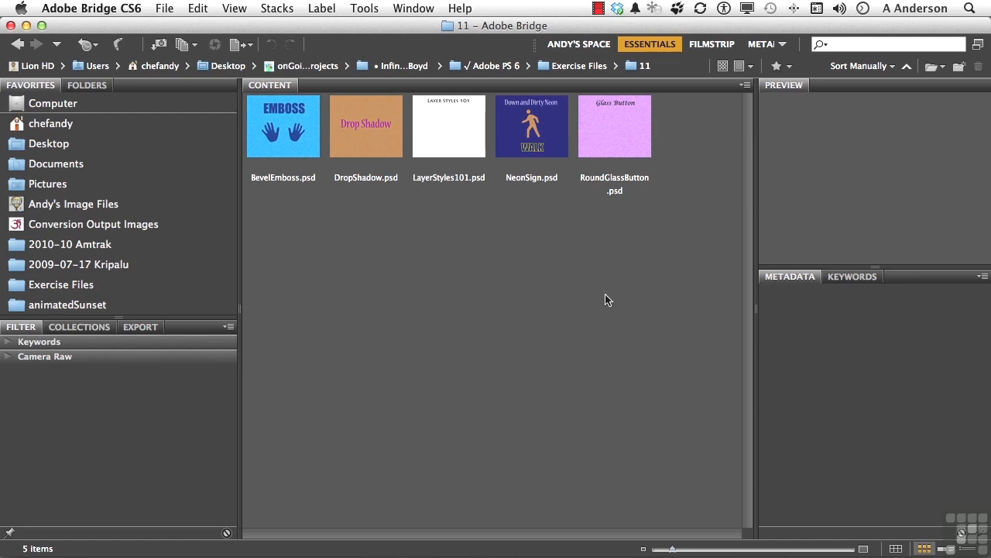
Open RoundGlassButton.psd from Bridge's Content panel into Photoshop CS6.
double_click(611, 124)
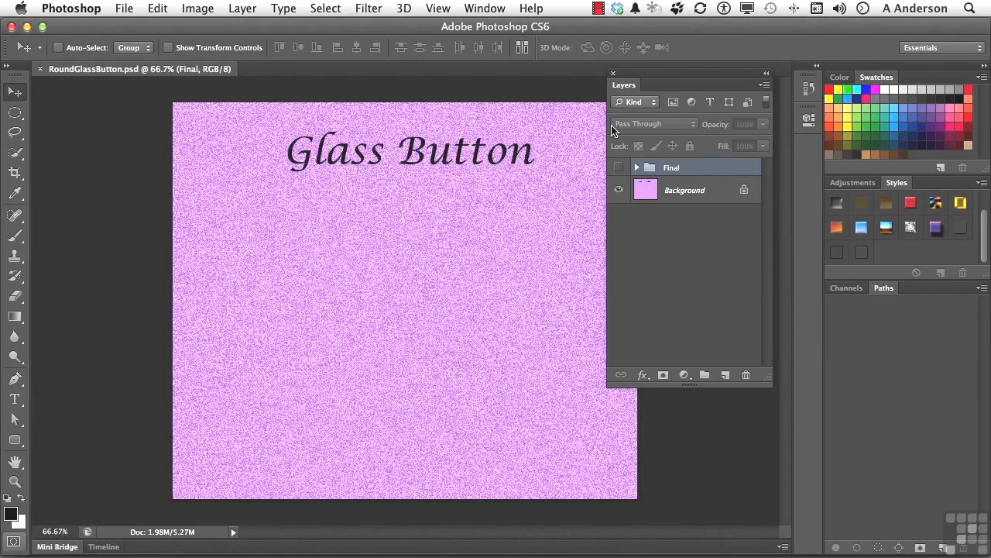
Expand the Final group, show it, and toggle the Button layer's visibility to reveal its four effects.
click(637, 169)
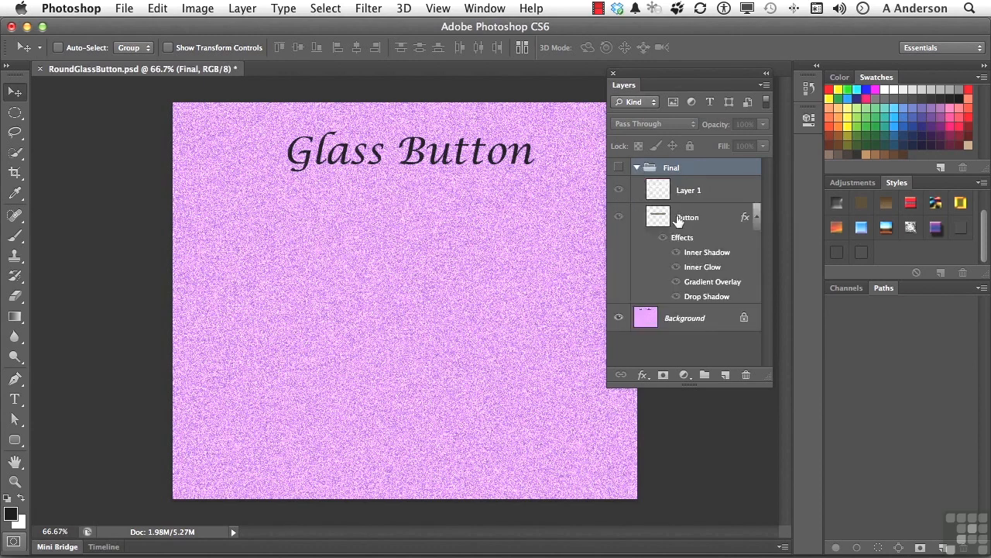
click(679, 219)
click(619, 168)
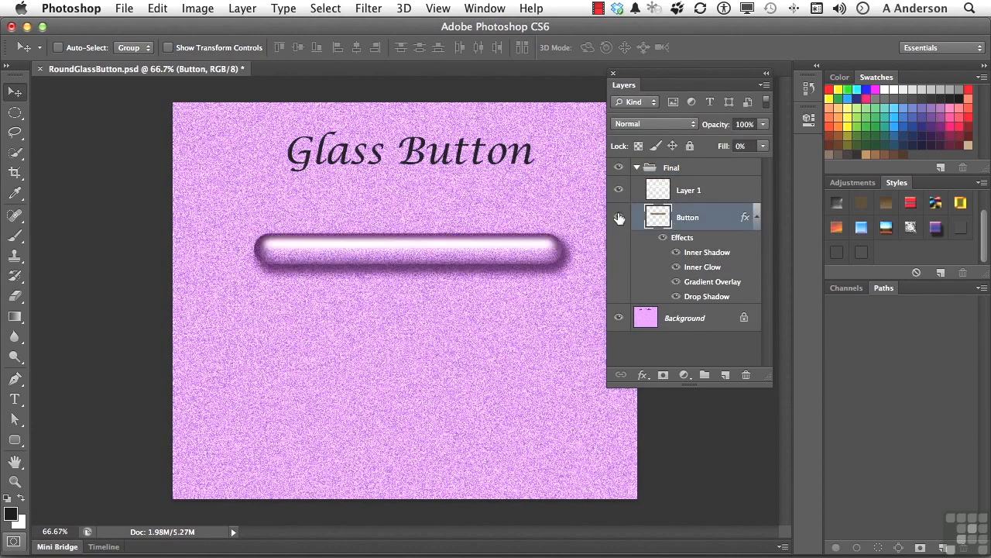
click(618, 218)
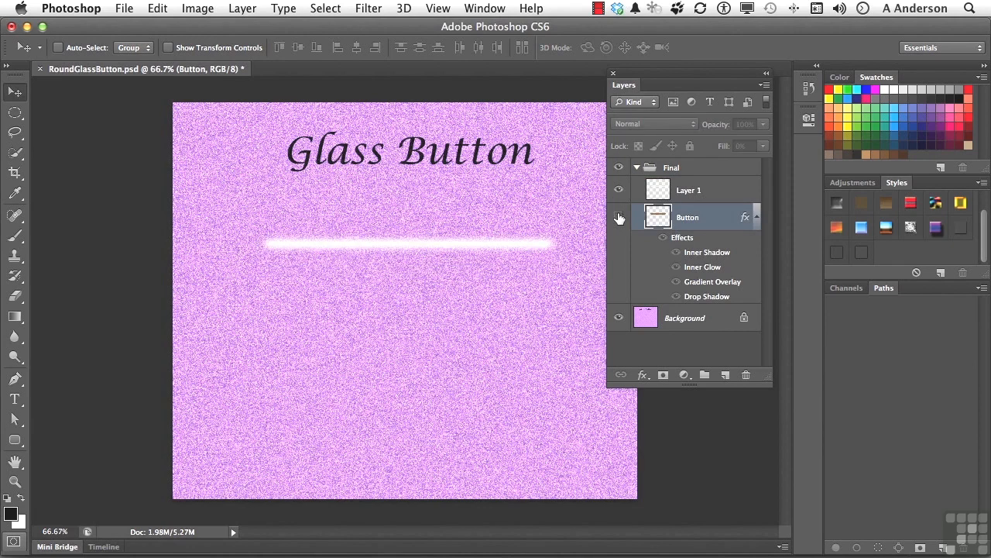
click(619, 217)
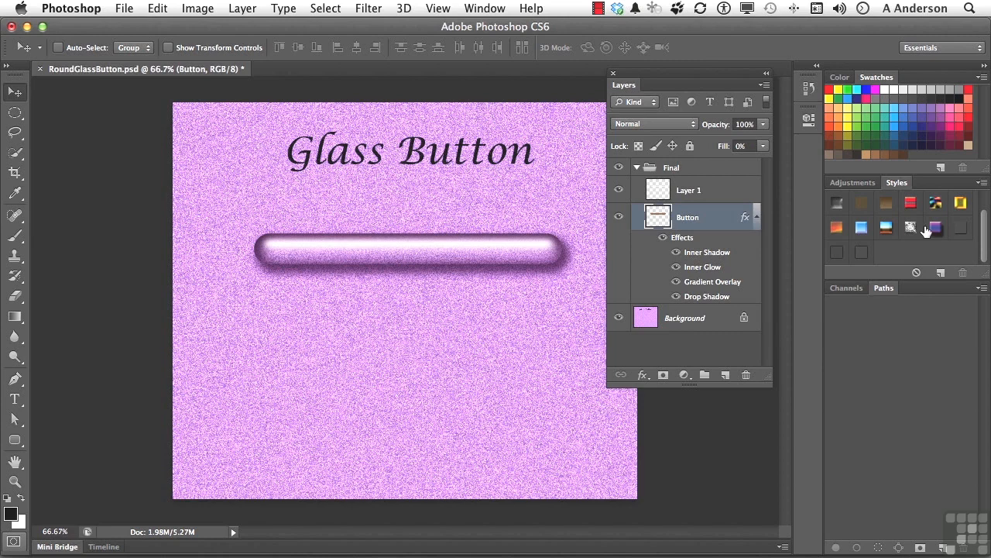
Keep the Essentials workspace and float the Styles panel, enlarged to show an extra row.
click(918, 50)
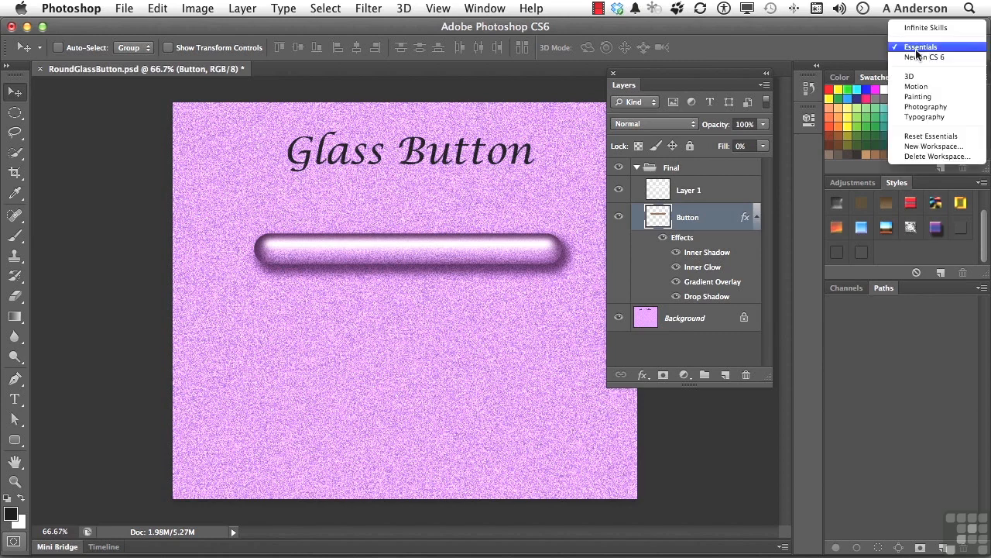
click(918, 48)
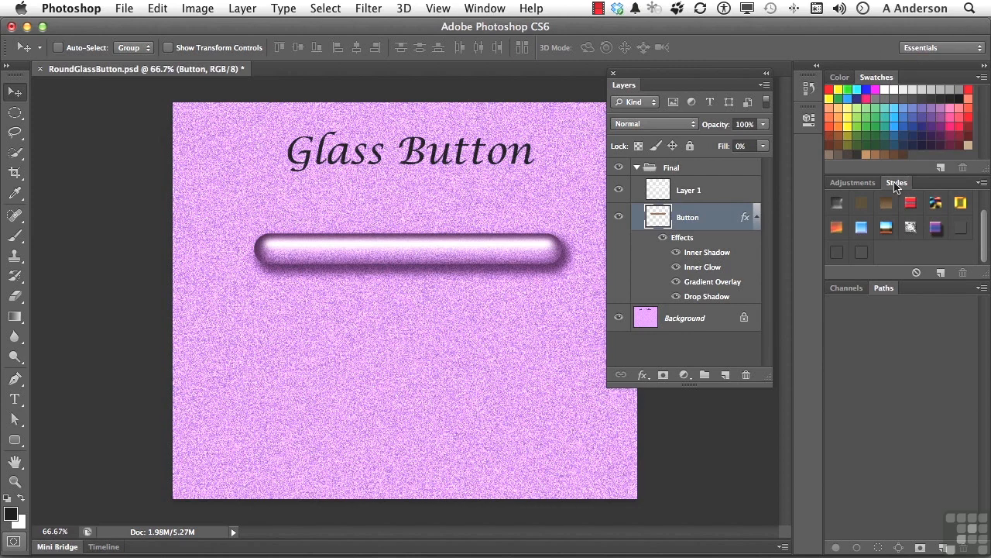
click(475, 10)
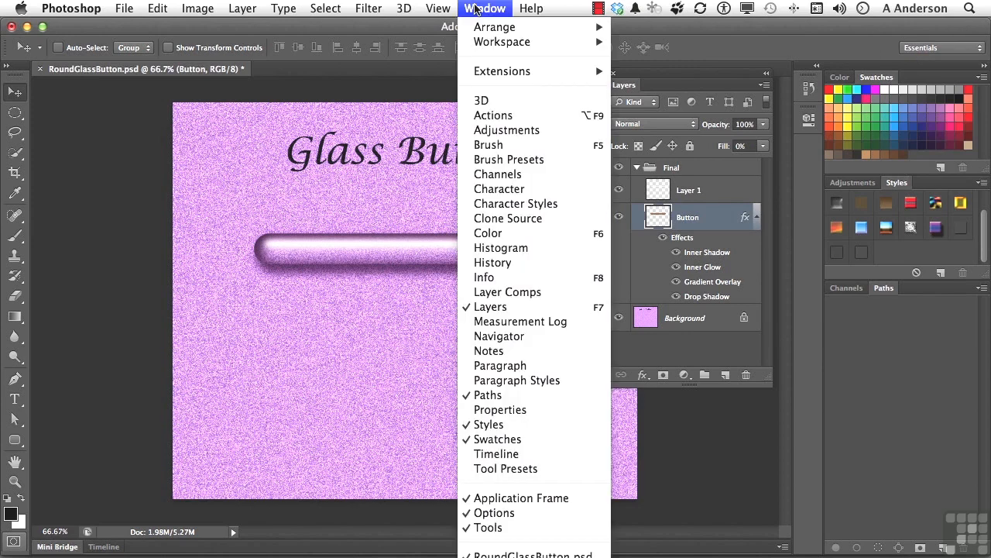
click(476, 9)
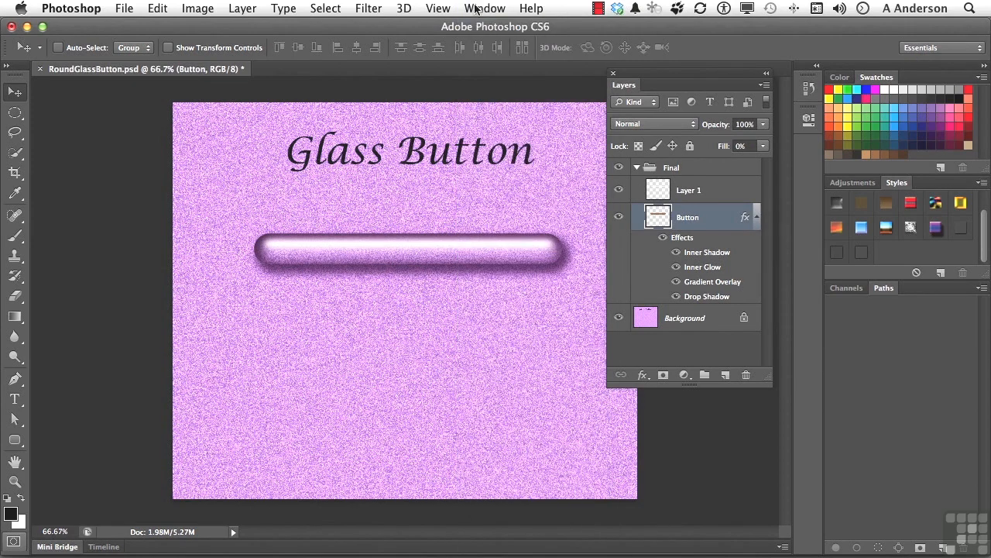
drag(896, 186, 88, 312)
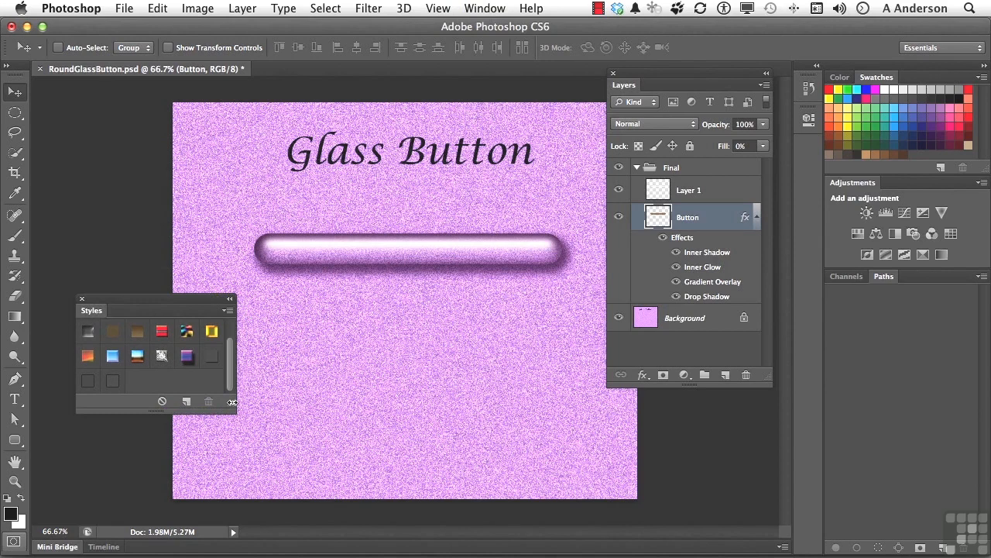
drag(232, 402, 226, 436)
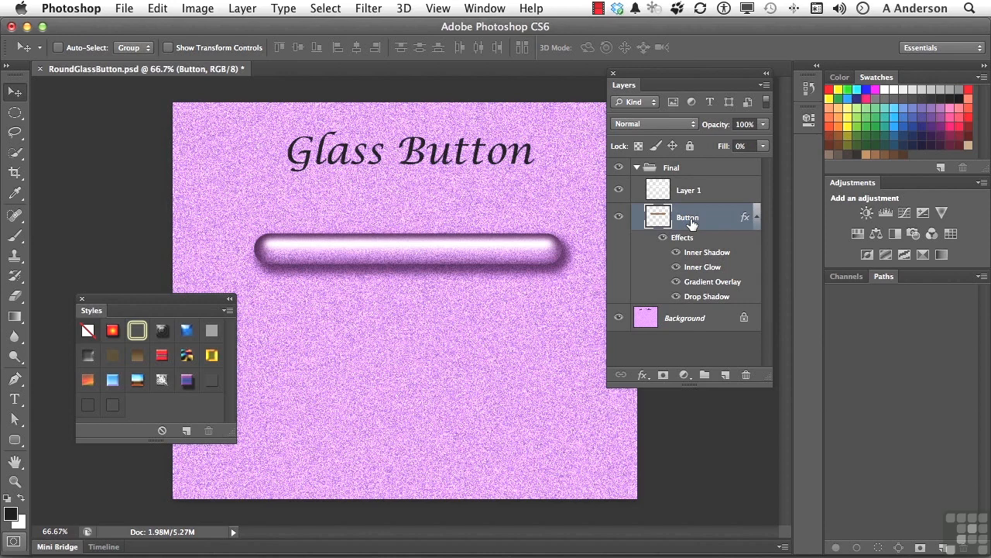
Save the Button layer's glass effects as a new style named 'Cool Style'.
click(187, 431)
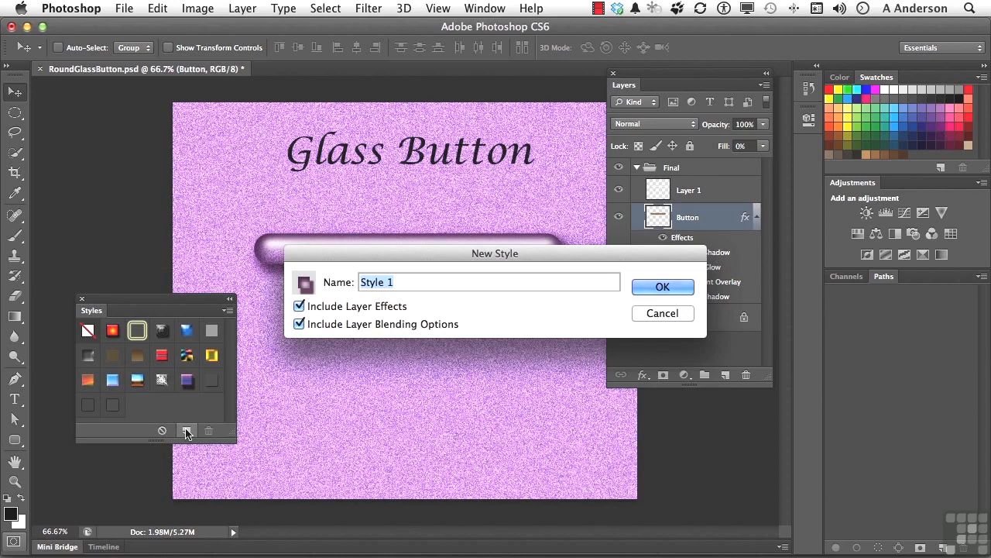
text(Cool Style)
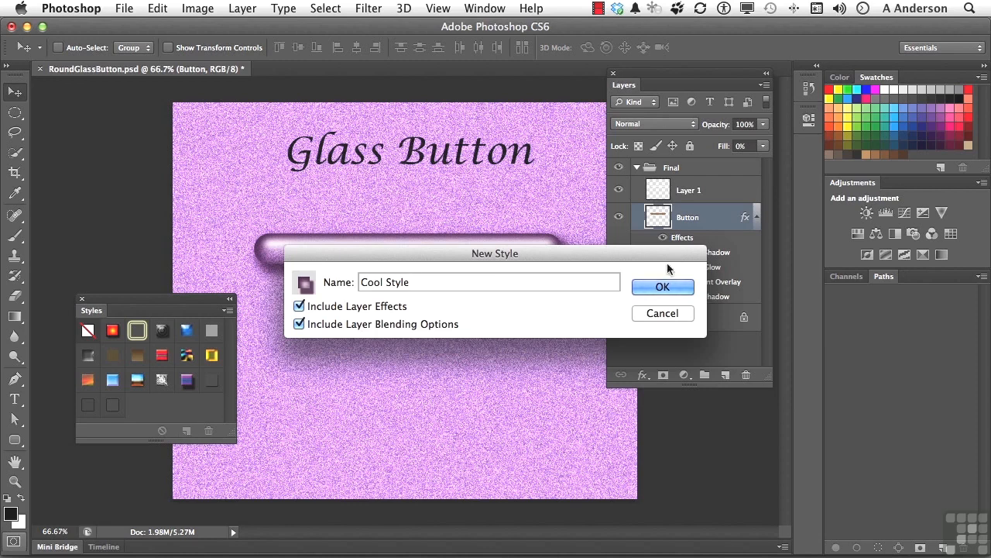
click(658, 289)
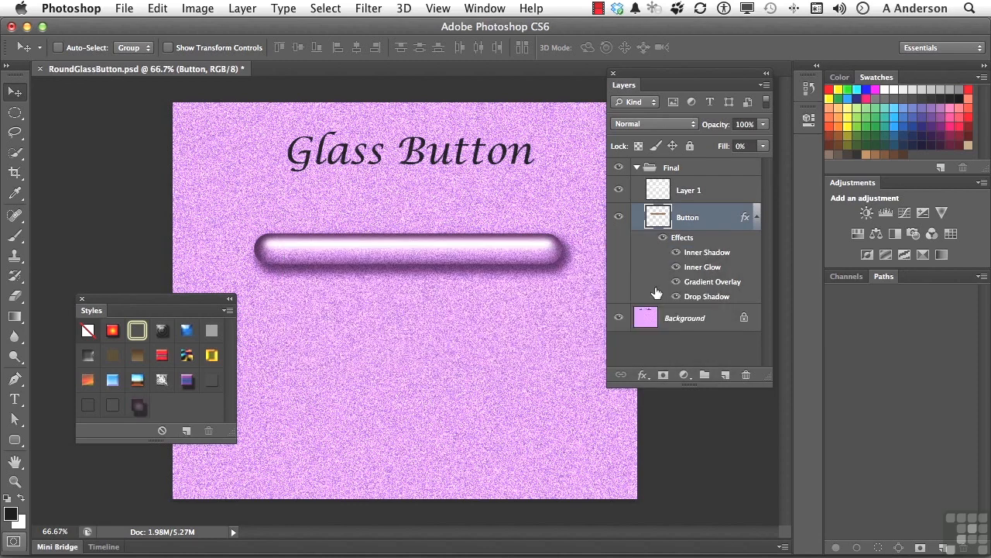
click(689, 169)
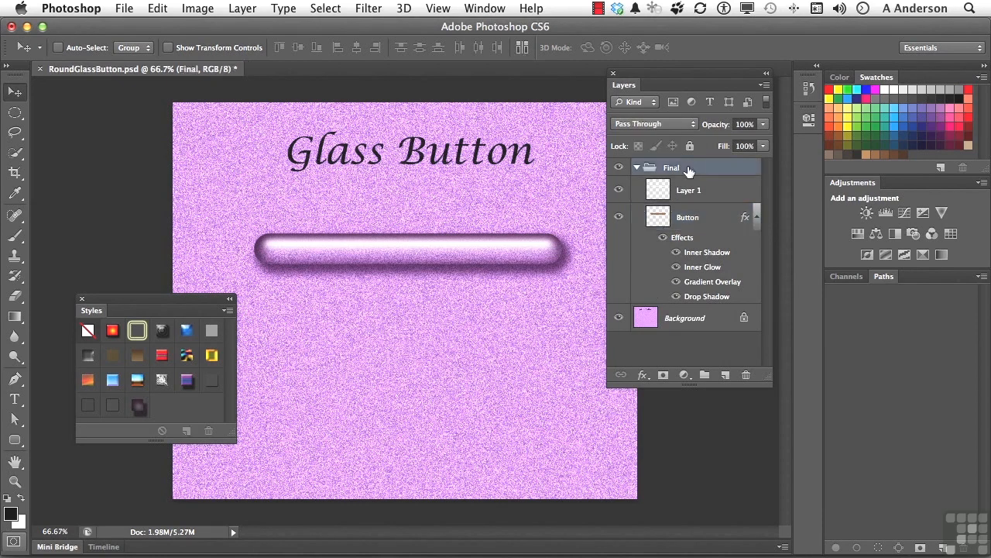
Hide the Final group and draw a dark 30 px-radius rounded bar on new Layer 2.
click(637, 168)
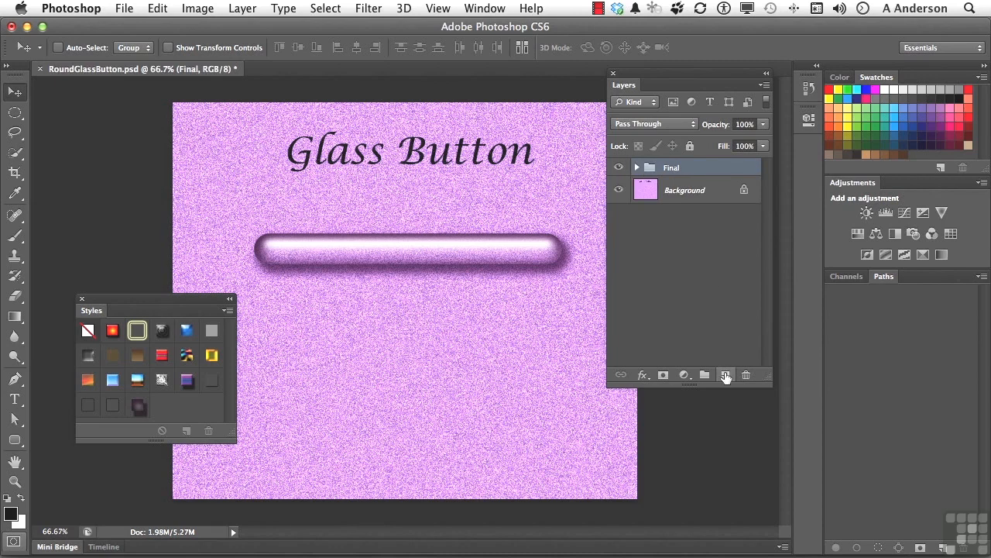
click(725, 375)
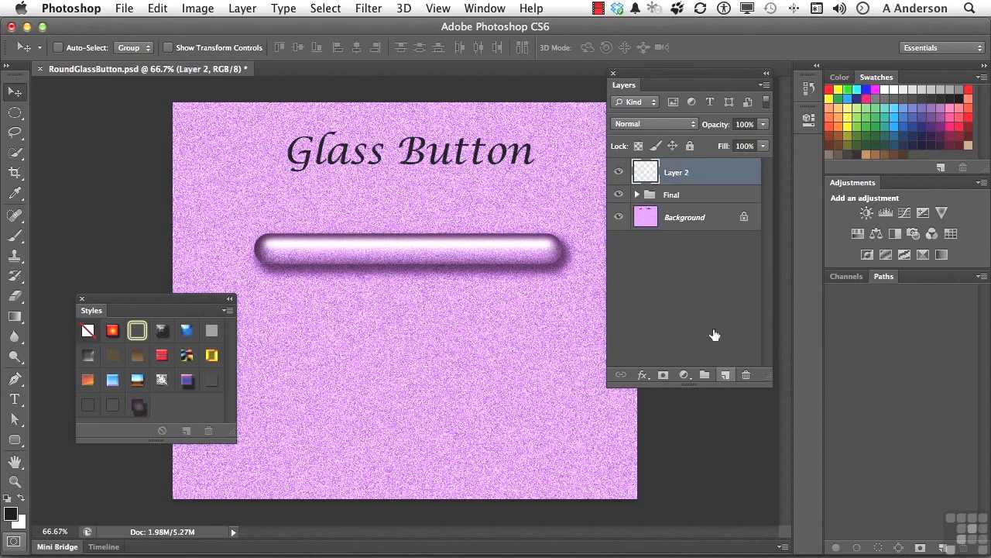
click(618, 194)
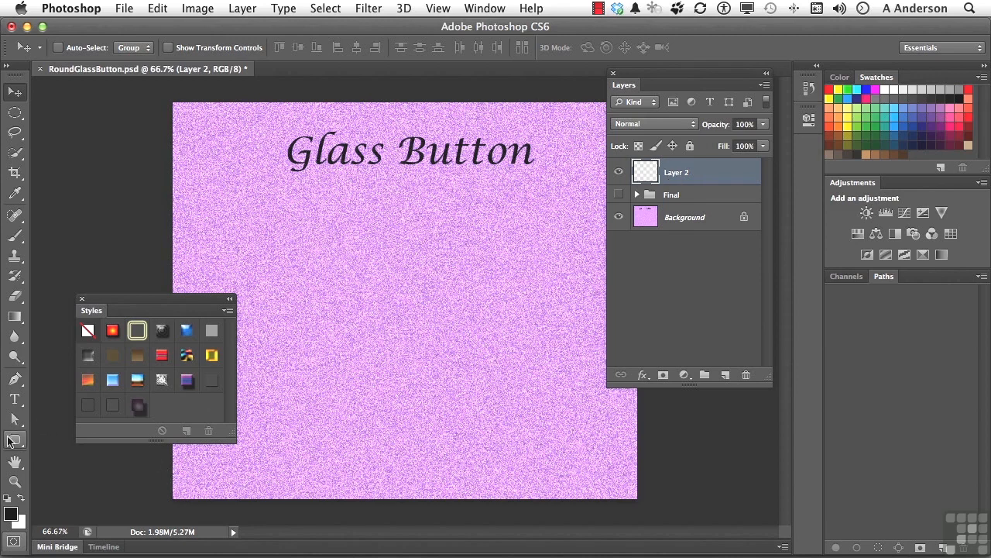
click(13, 439)
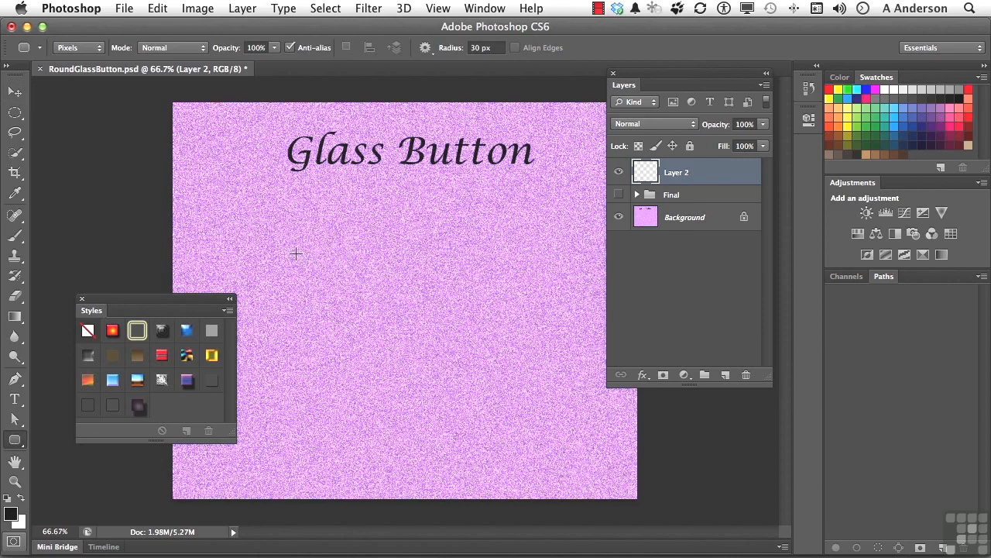
drag(281, 229, 551, 255)
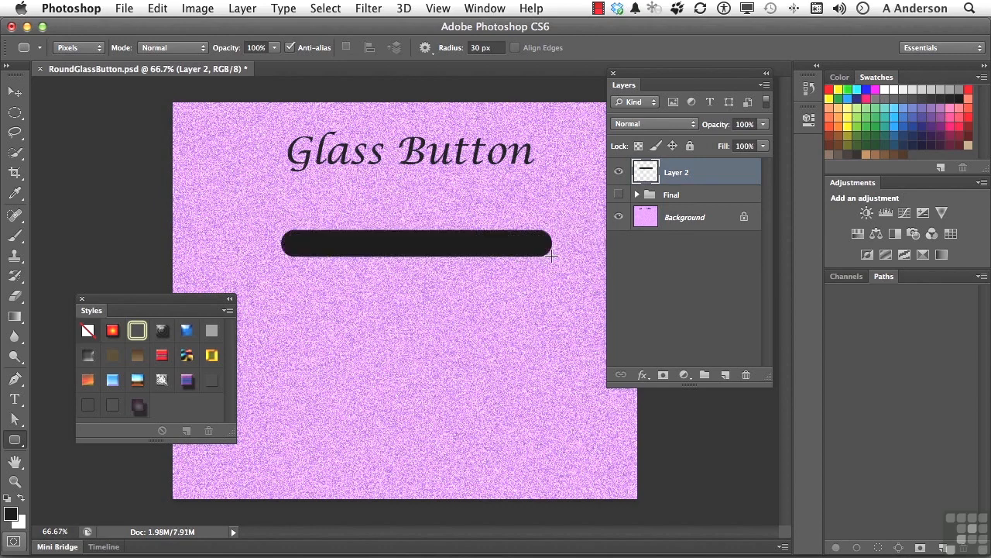
Apply Cool Style to the Layer 2 bar, then delete Layer 2.
click(138, 409)
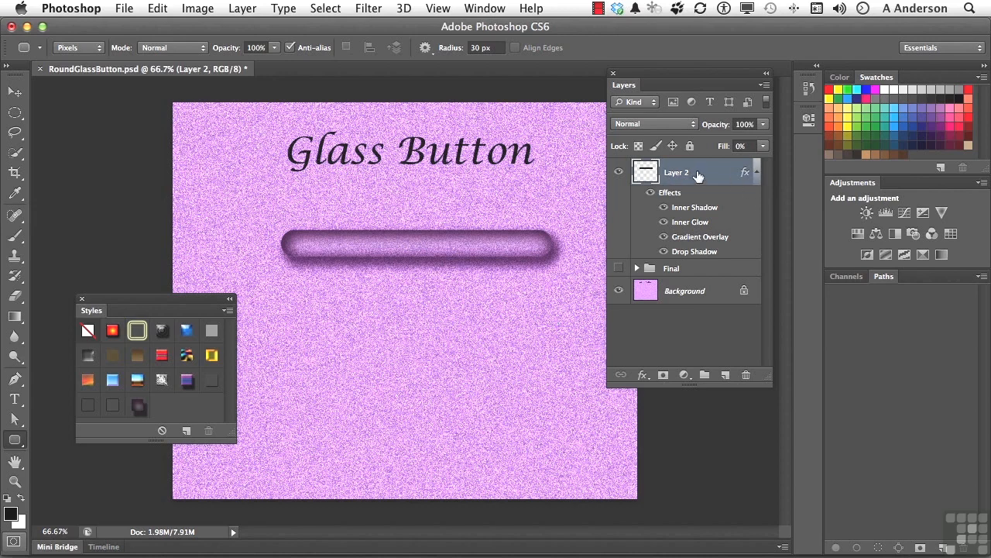
key(BackSpace)
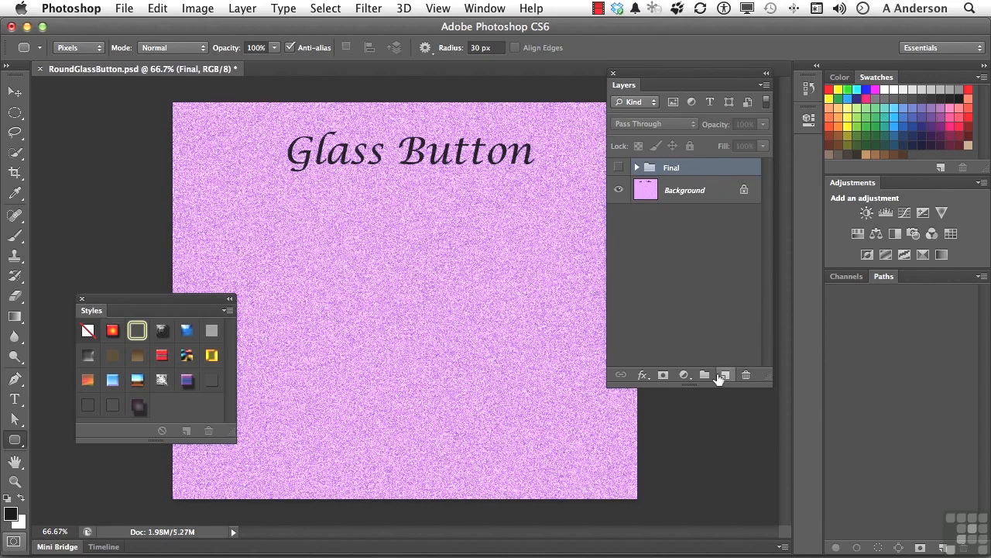
Add a new empty layer and name it 'Round Button'.
click(724, 375)
double_click(679, 174)
text(Round Button)
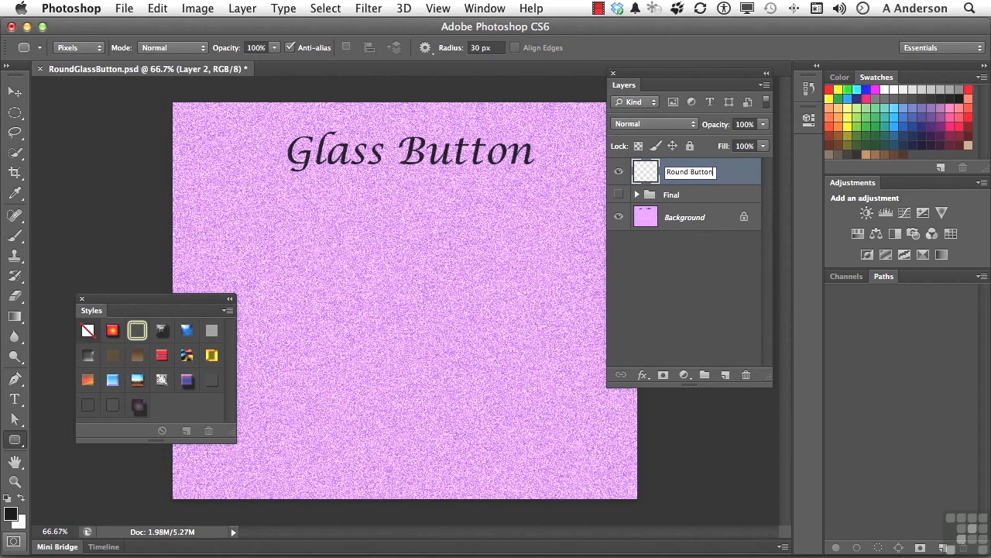
click(742, 177)
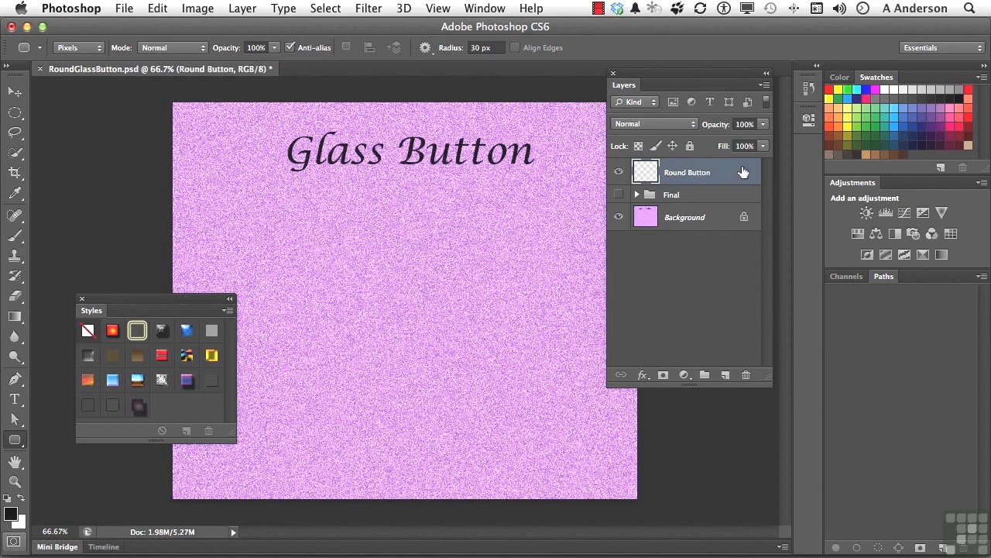
Draw a tan circle about 2.375 in across below the Glass Button title with the Ellipse Tool.
click(15, 441)
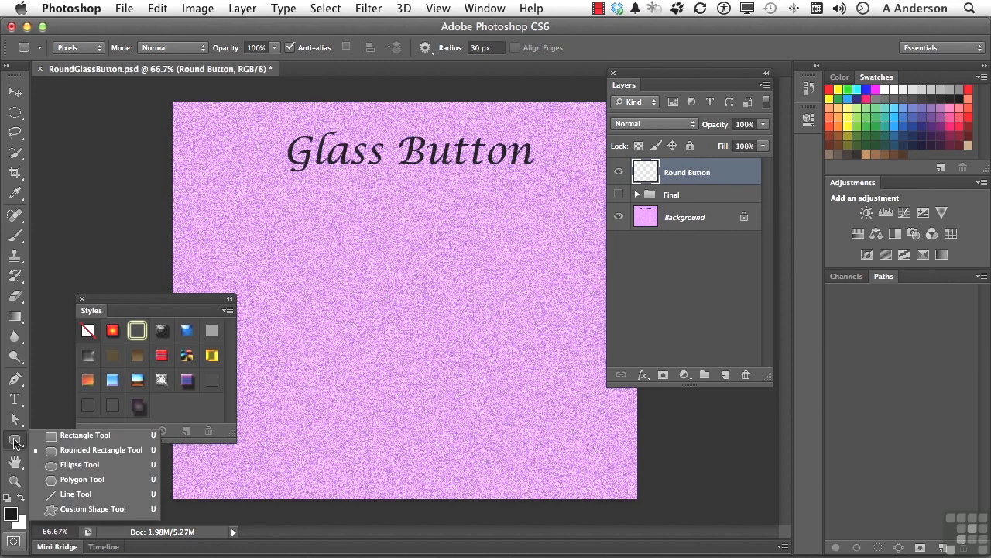
click(72, 468)
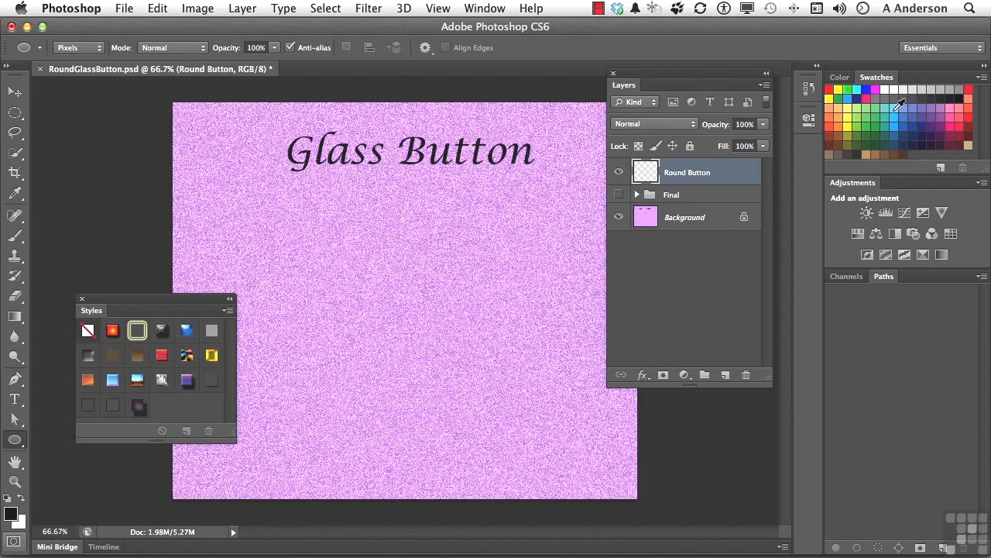
click(873, 148)
drag(346, 233, 433, 318)
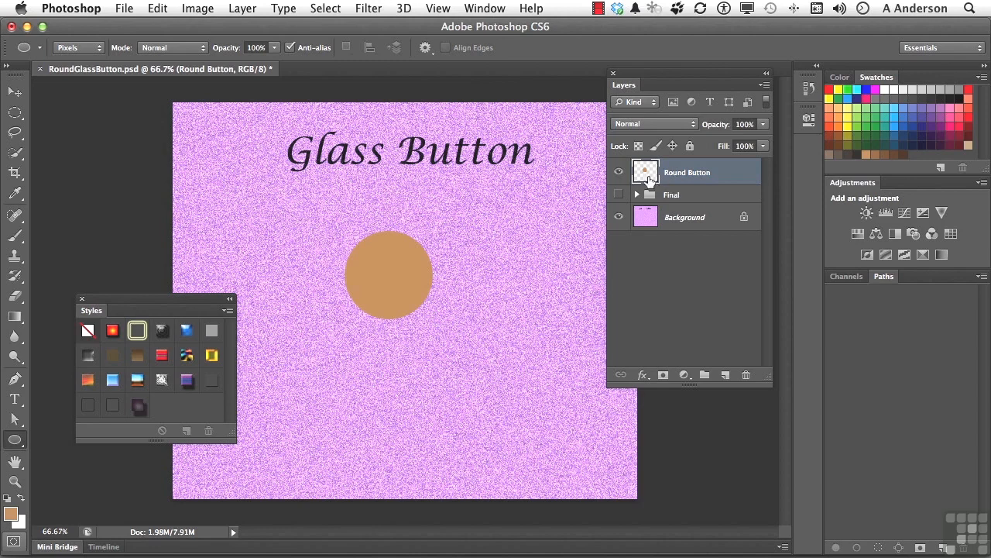
Apply Cool Style to the Round Button circle to give it the four glass effects.
click(139, 407)
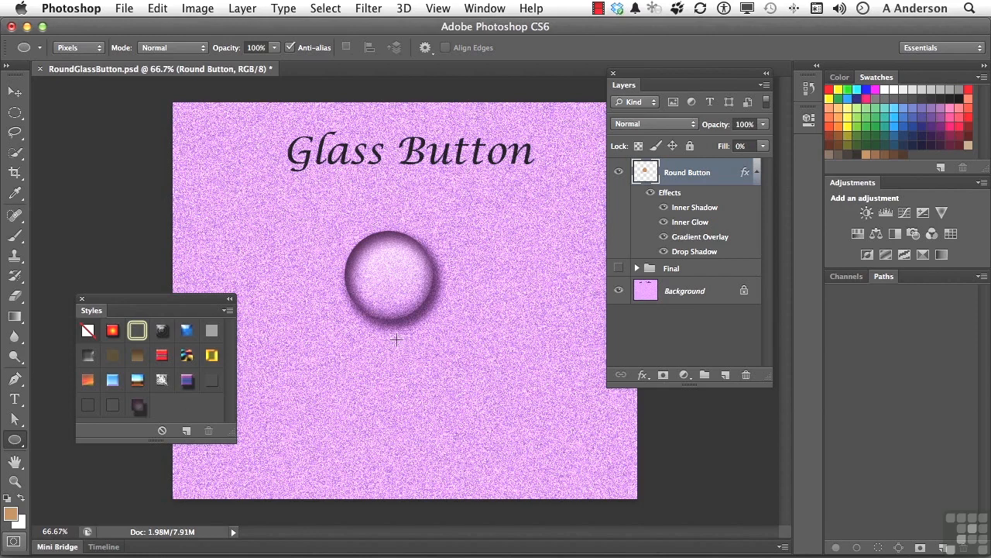
Load the Round Button outline as a selection and contract it by 7 pixels.
super+click(647, 176)
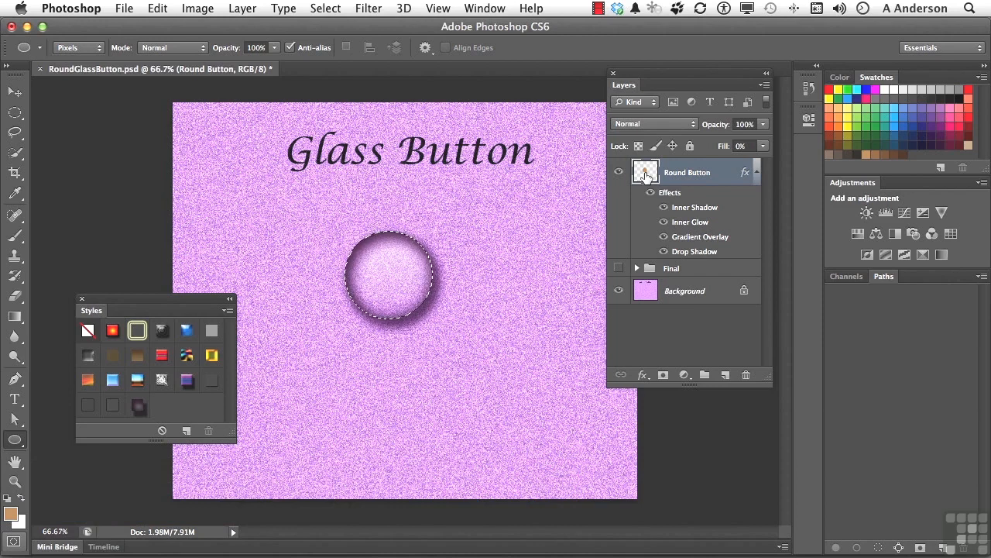
click(329, 11)
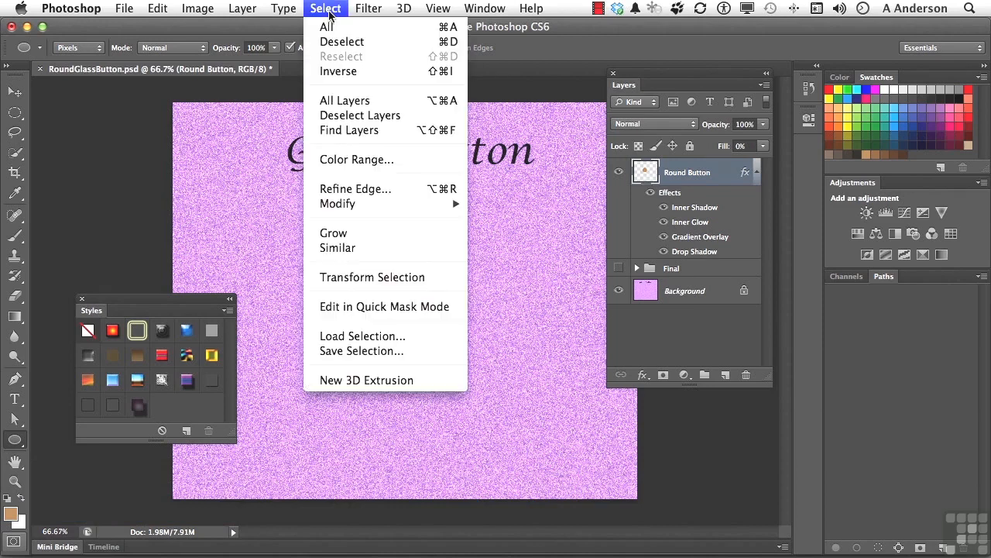
mouse_move(366, 207)
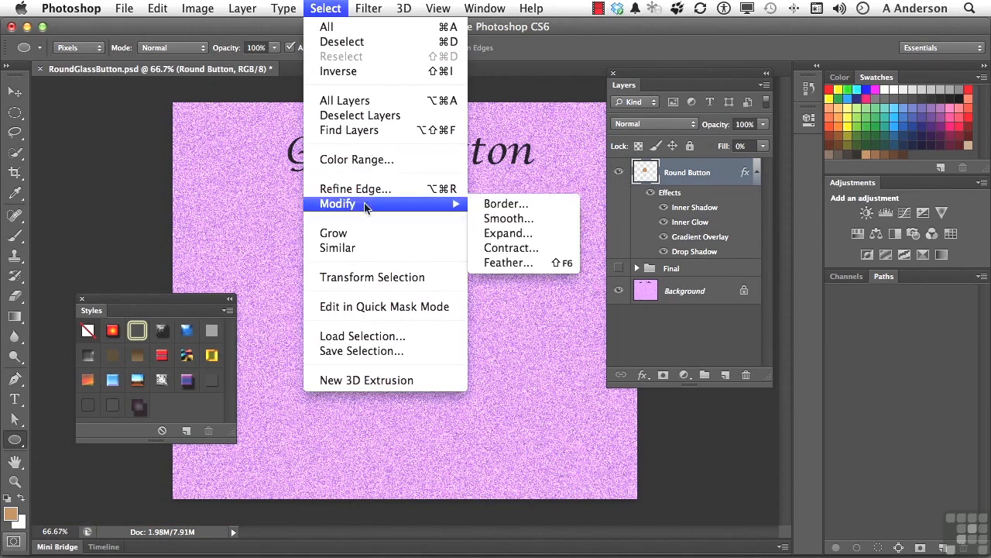
click(523, 247)
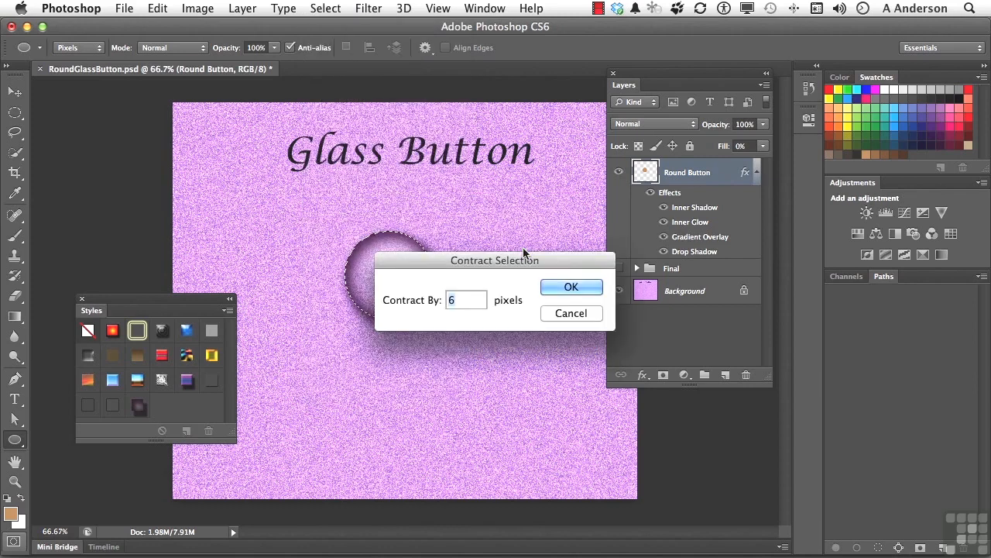
text(7)
click(563, 288)
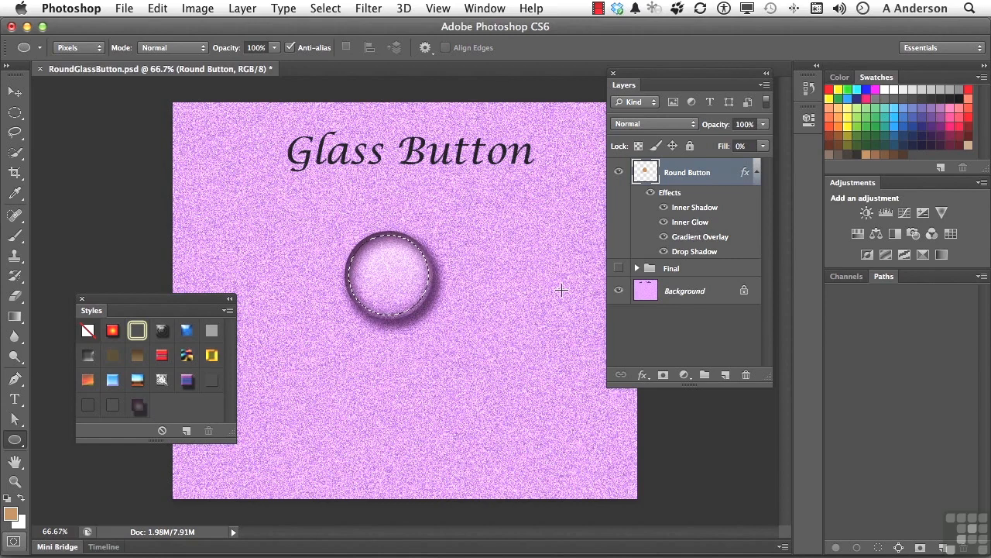
Subtract an offset ellipse with the Elliptical Marquee, leaving a thin upper-left crescent.
click(14, 114)
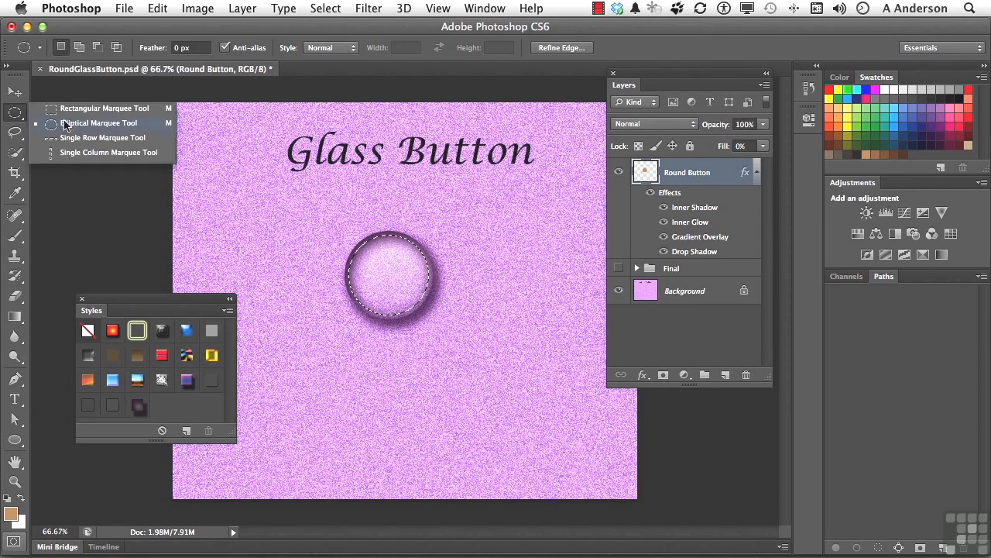
click(65, 122)
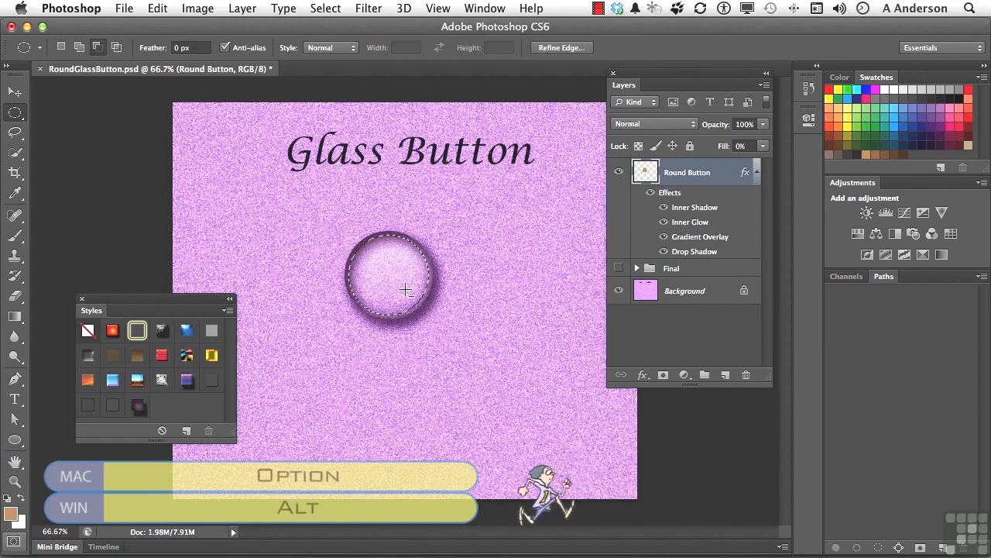
drag(405, 289, 451, 328)
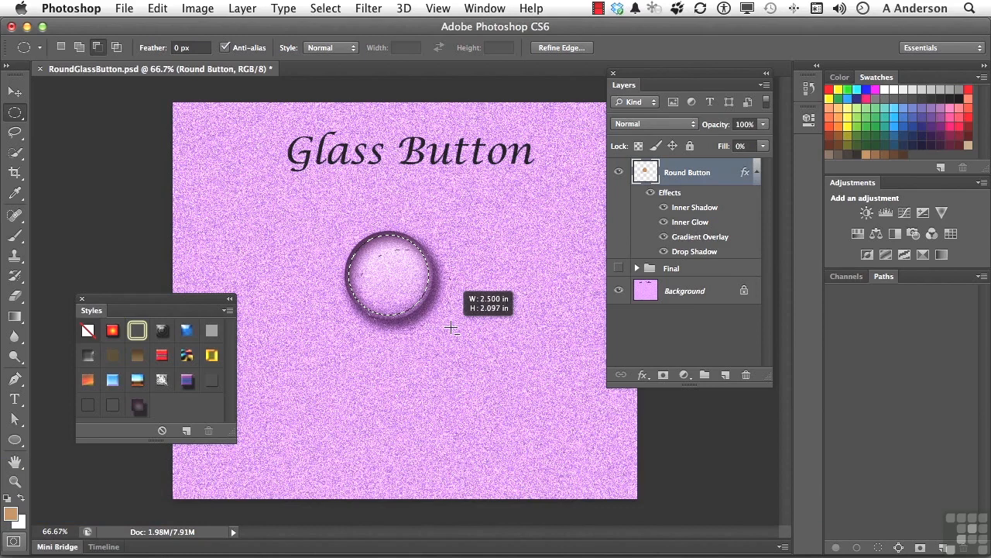
drag(450, 328, 454, 336)
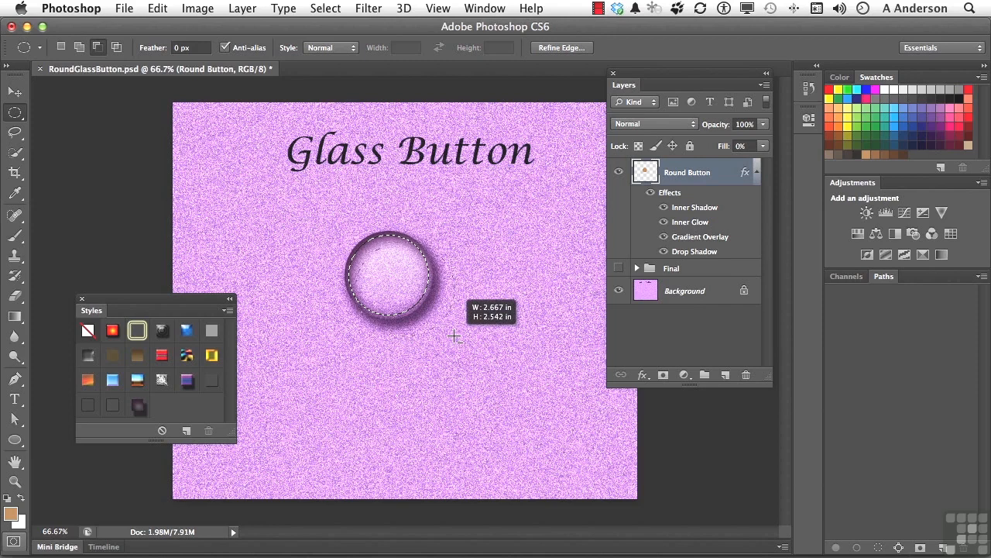
drag(454, 337, 454, 336)
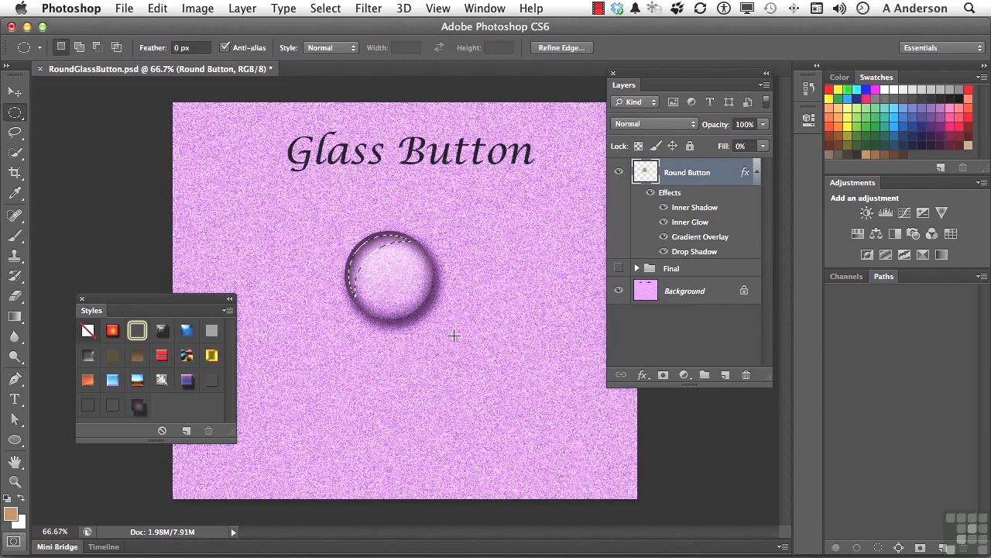
Make white the foreground colour and add a new empty layer named 'Highlight'.
click(22, 502)
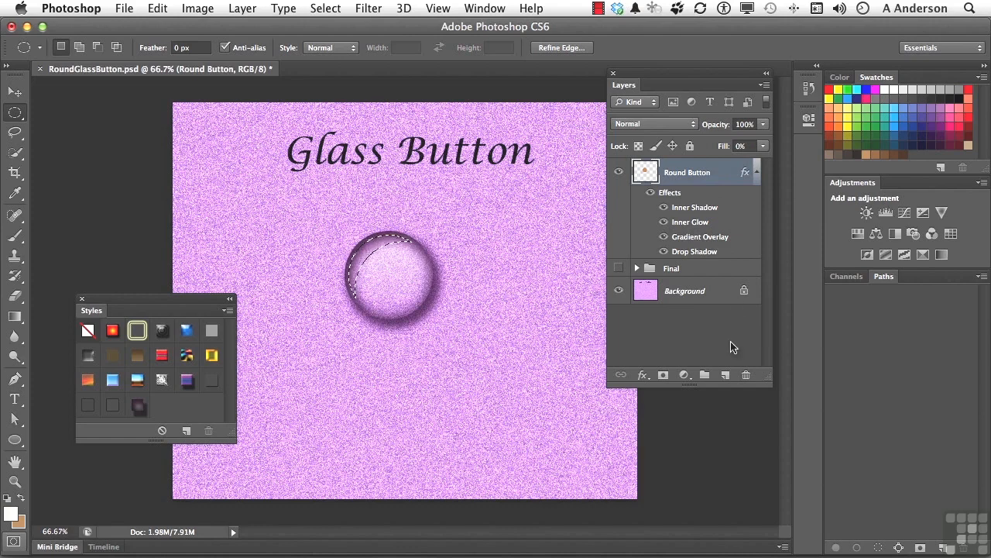
click(725, 376)
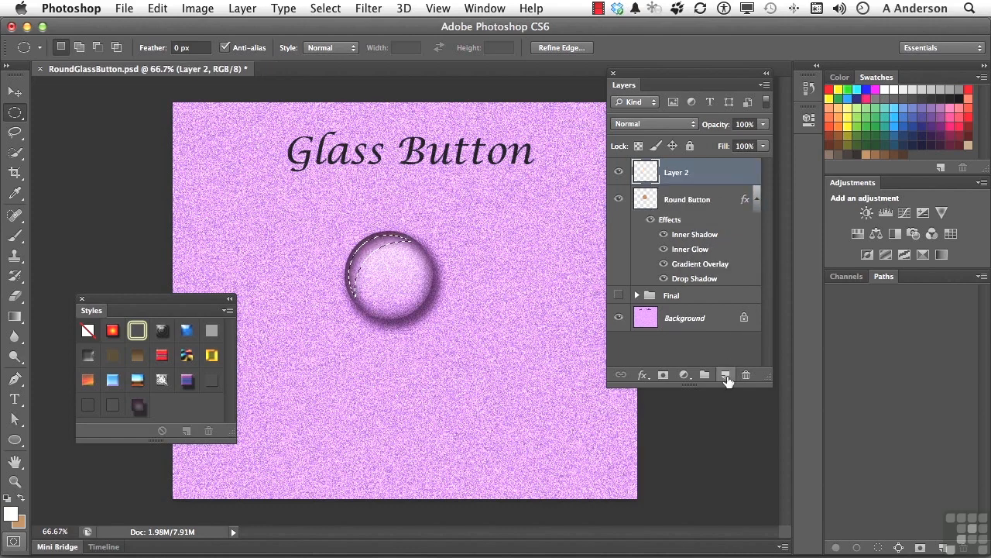
double_click(678, 173)
text(Highlight)
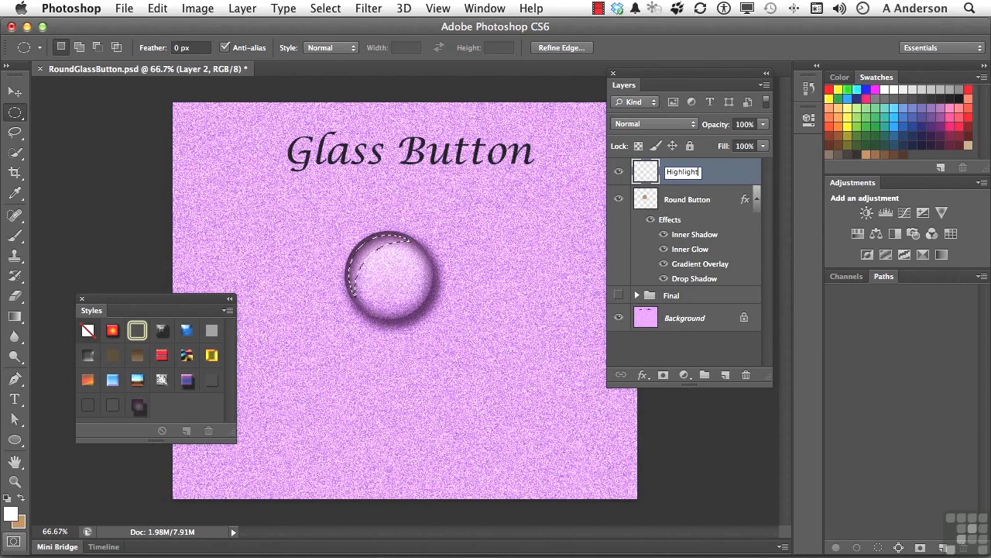
click(720, 173)
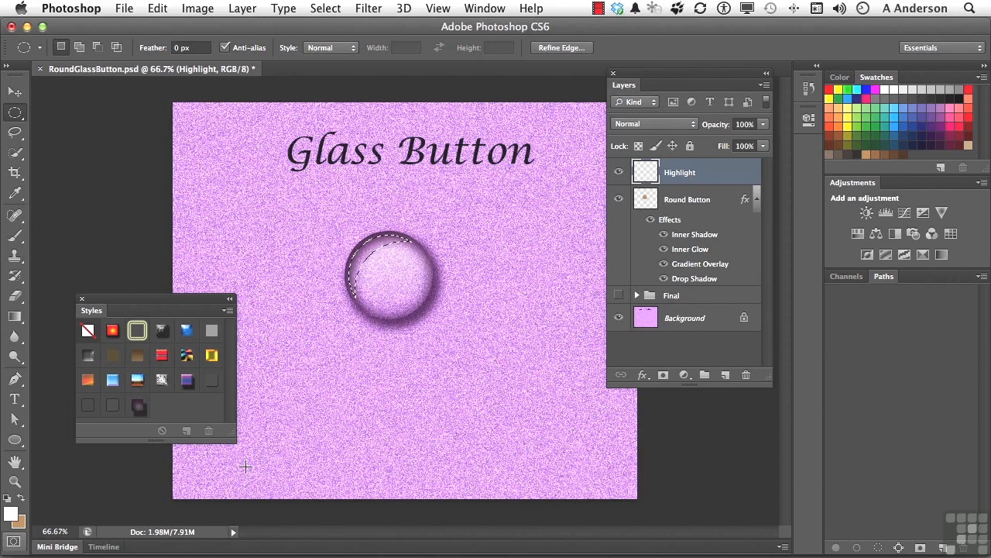
Fill the crescent selection with white on the Highlight layer and deselect.
key(alt+BackSpace)
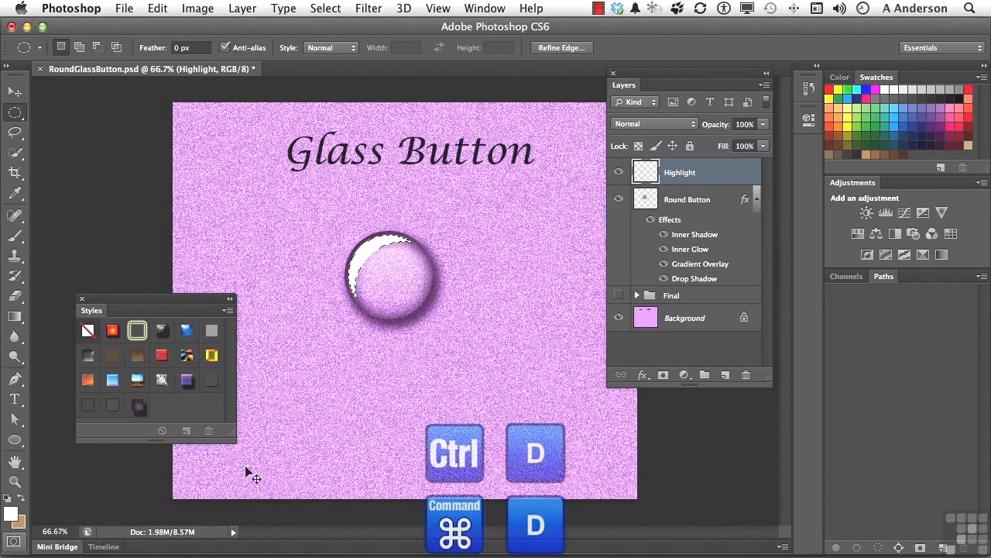
key(super+d)
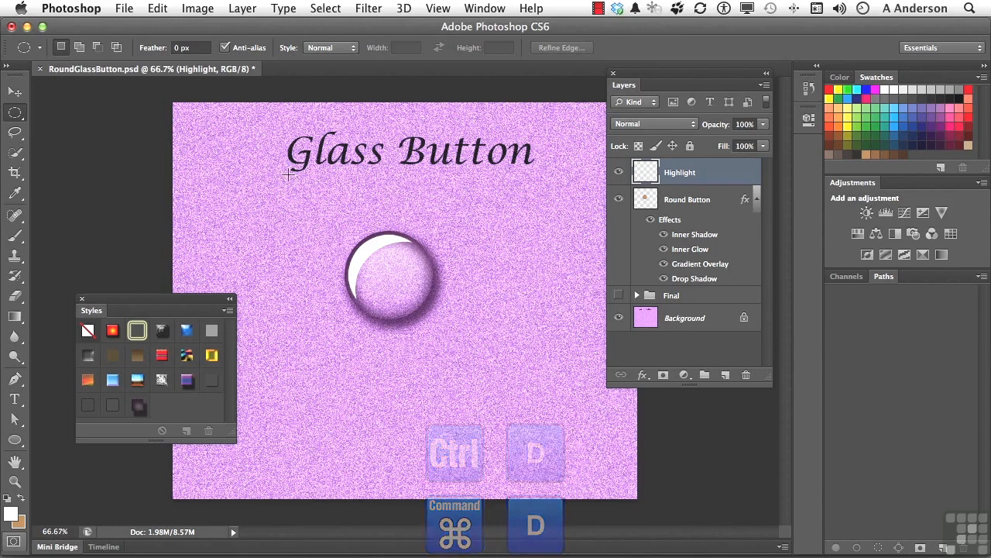
click(371, 8)
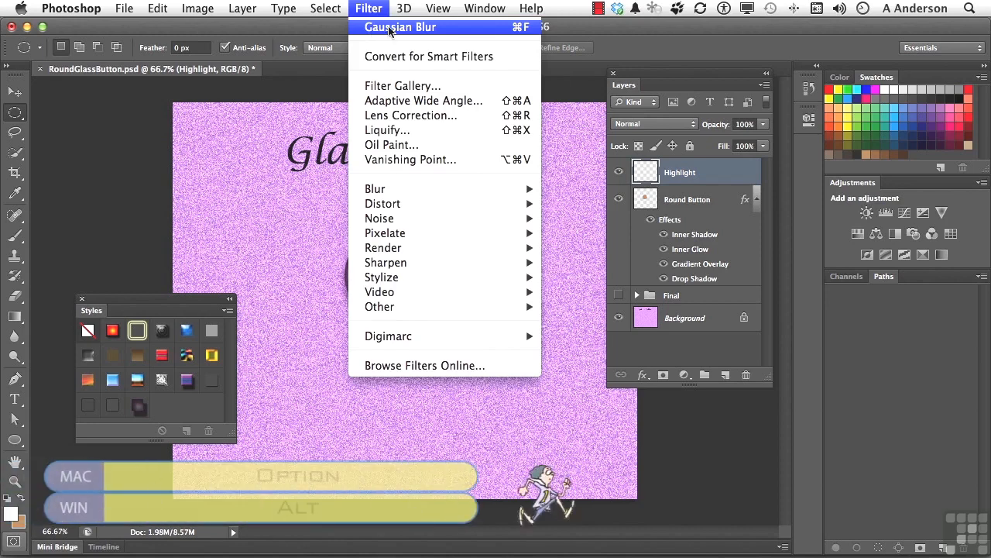
Blur the white crescent with a 7-pixel Gaussian Blur radius.
alt+click(387, 30)
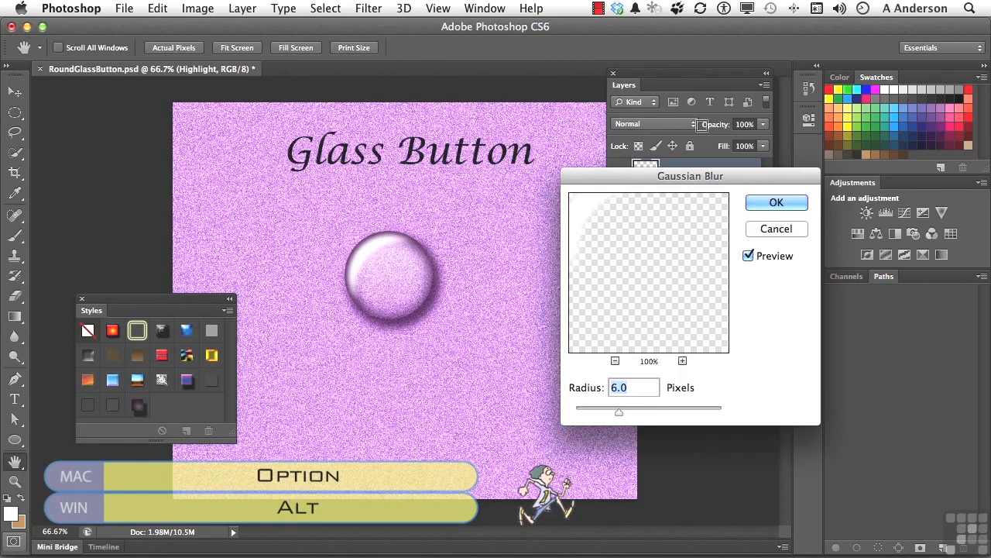
drag(622, 417, 622, 417)
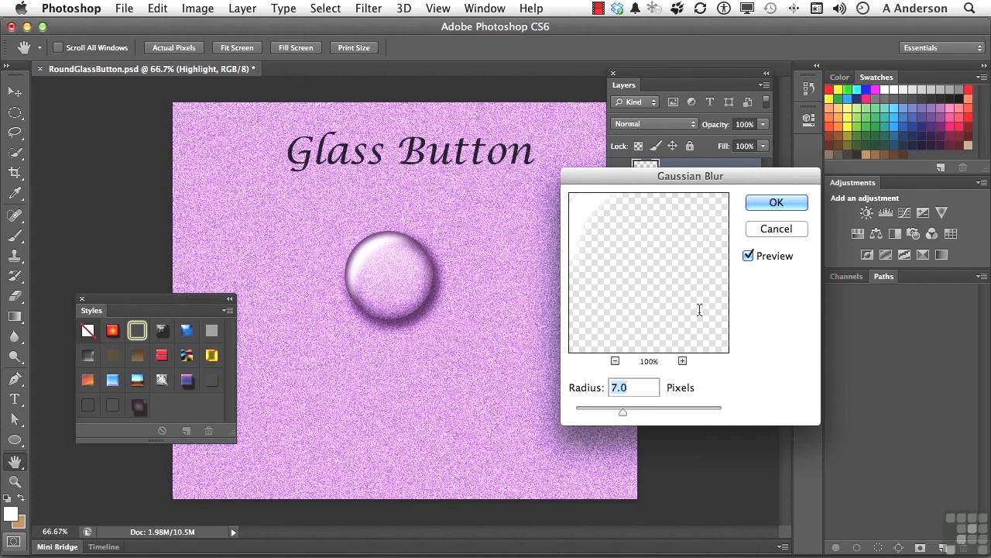
click(775, 203)
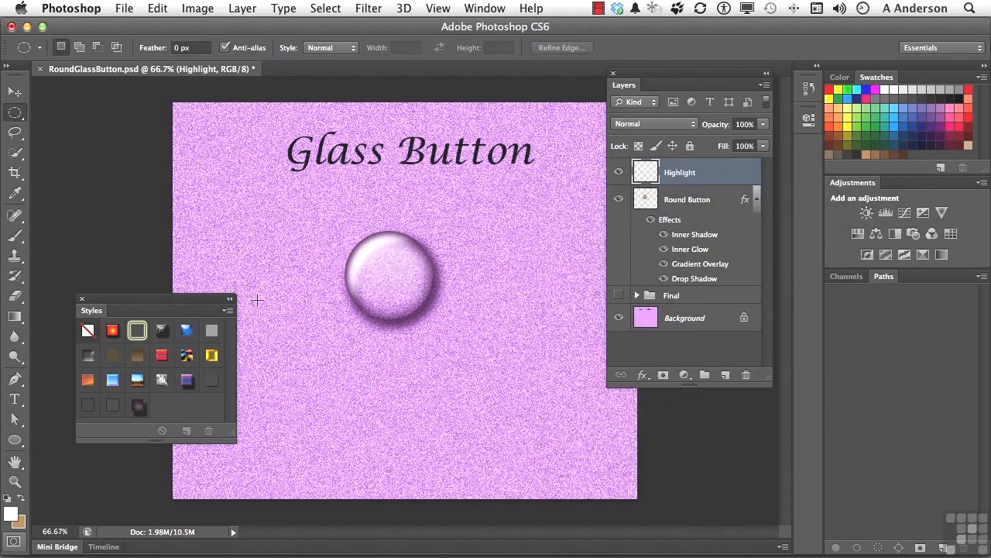